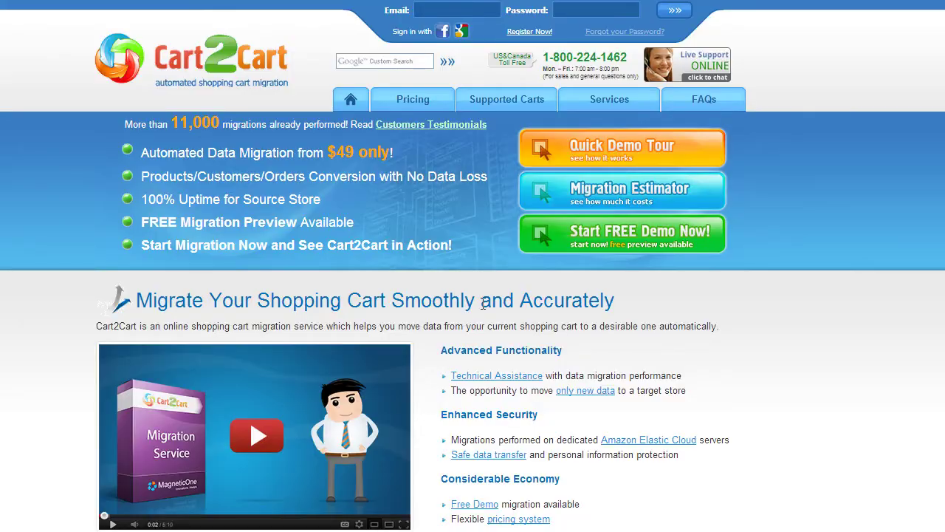
Sign up for a Cart2Cart account with an e-mail, first and last name, and password, accepting the Terms Of Service.
click(524, 33)
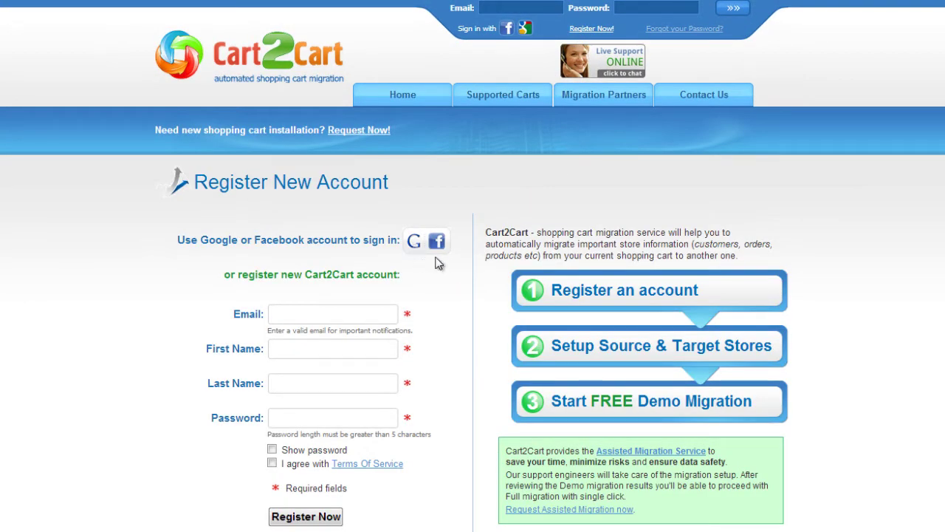
click(382, 313)
text(youremail@mail.com)
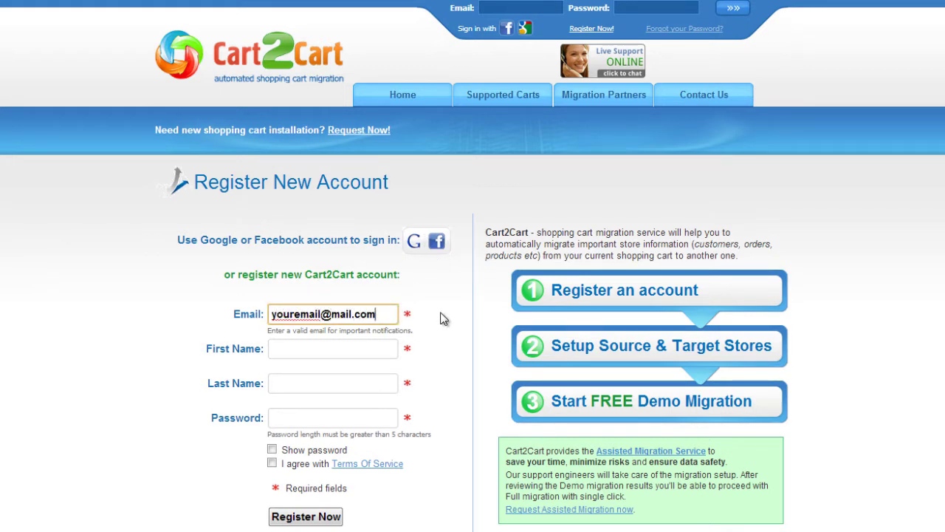
key(Tab)
text(Your Name)
key(Tab)
text(Your Last Name)
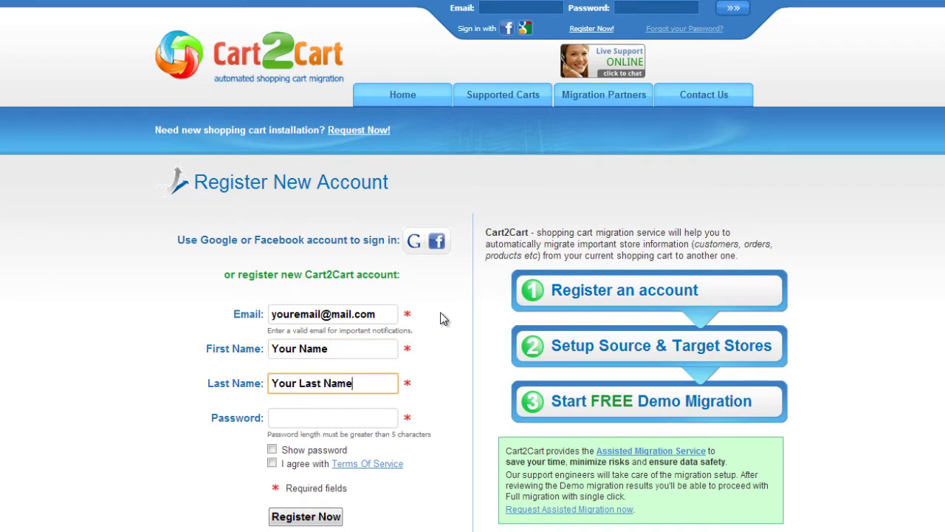
key(Tab)
text(password1)
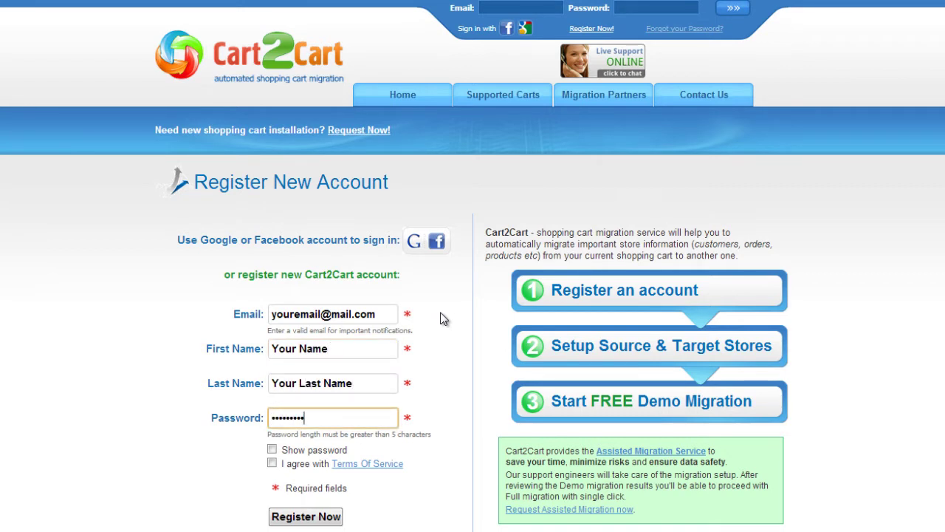
click(272, 463)
click(305, 519)
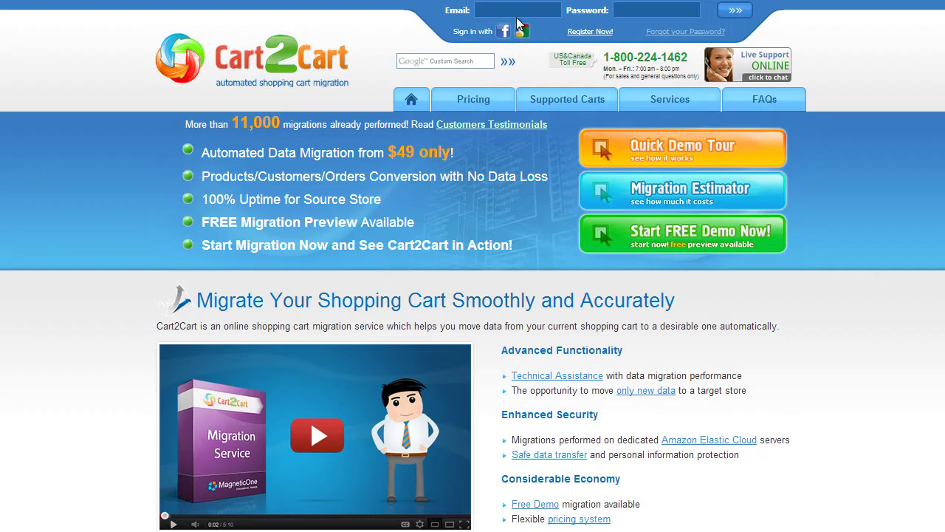
Log in from the header fields with the new account's e-mail and password.
click(517, 15)
text(youremail@mail.com)
key(Tab)
text(•••••••••)
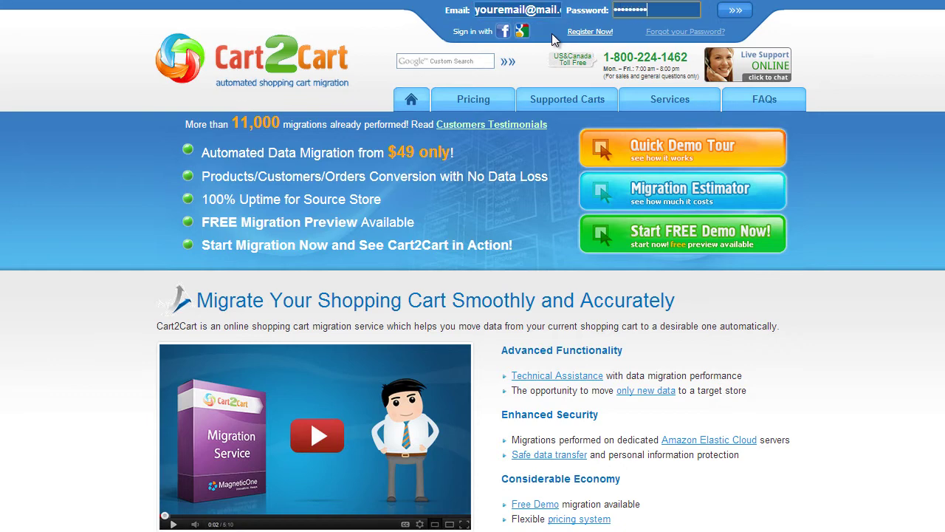
click(731, 11)
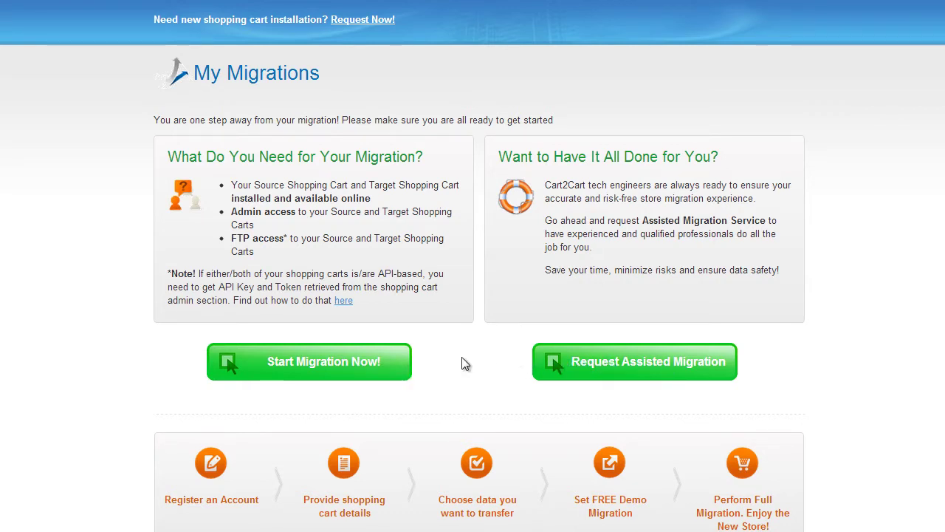
click(357, 363)
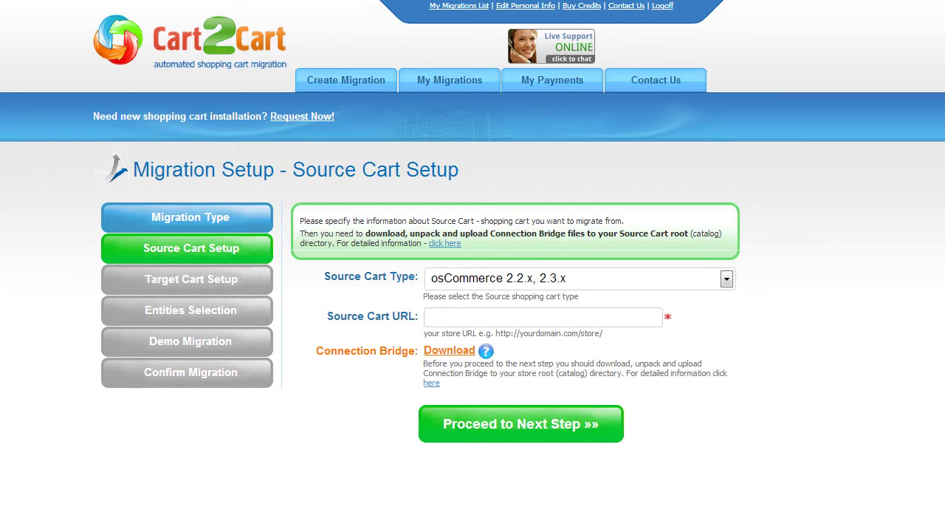
click(727, 280)
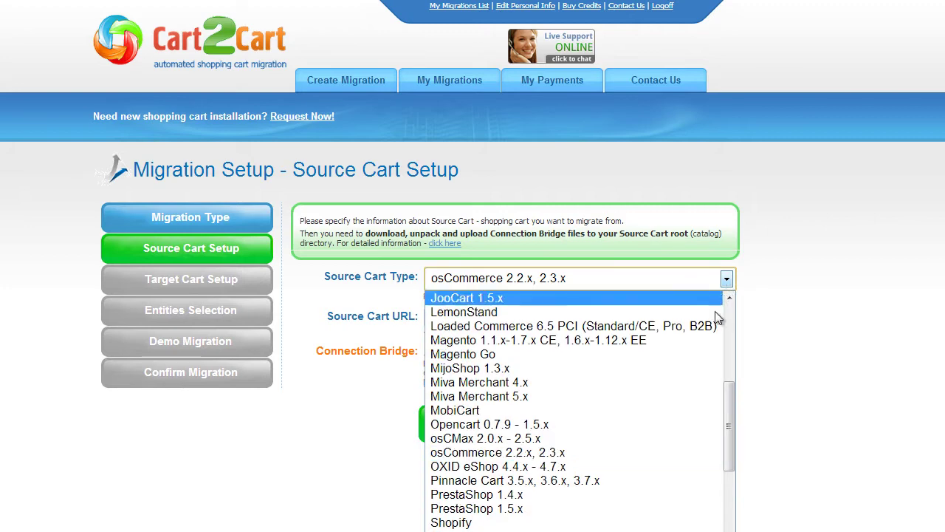
click(681, 423)
click(643, 318)
text(www.)
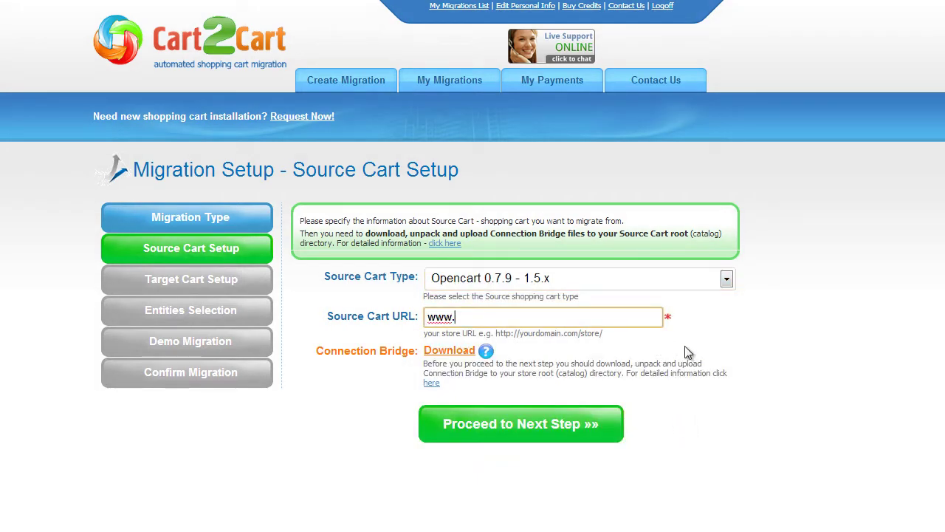
text(youropencarts)
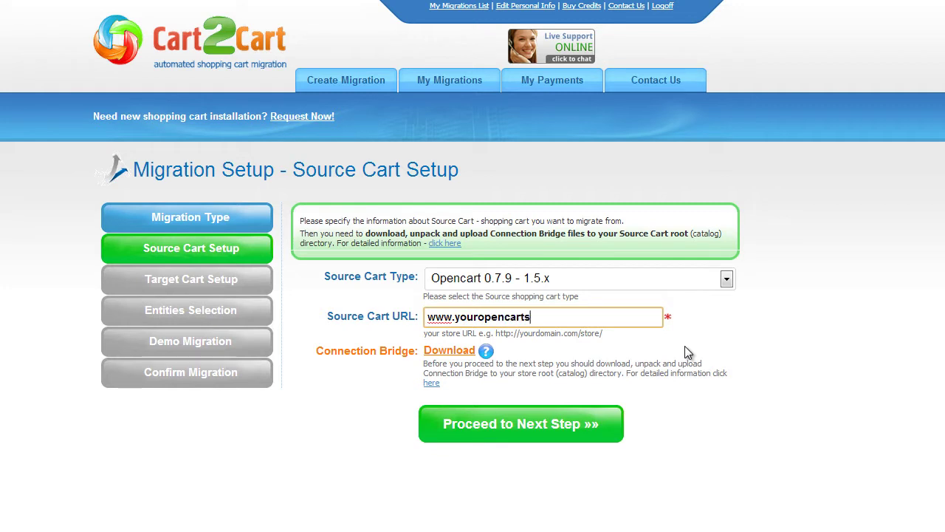
text(tore.com)
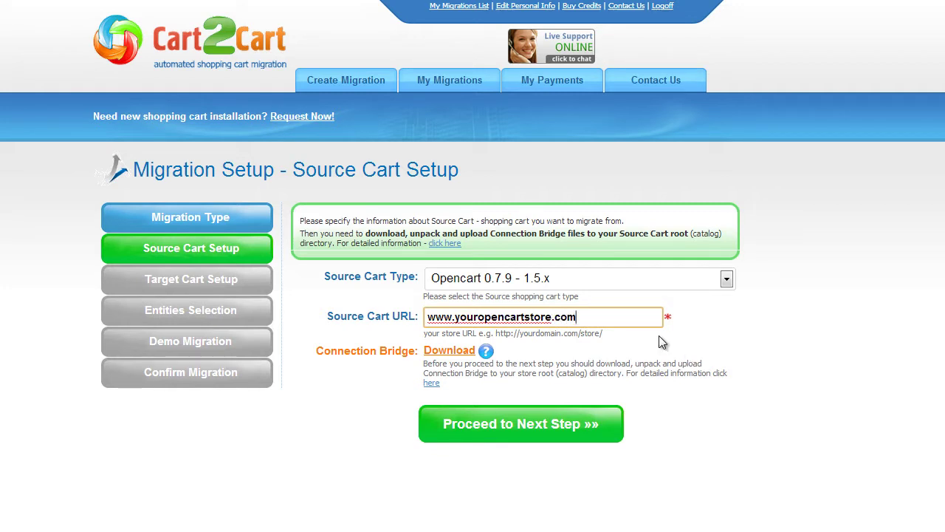
click(432, 384)
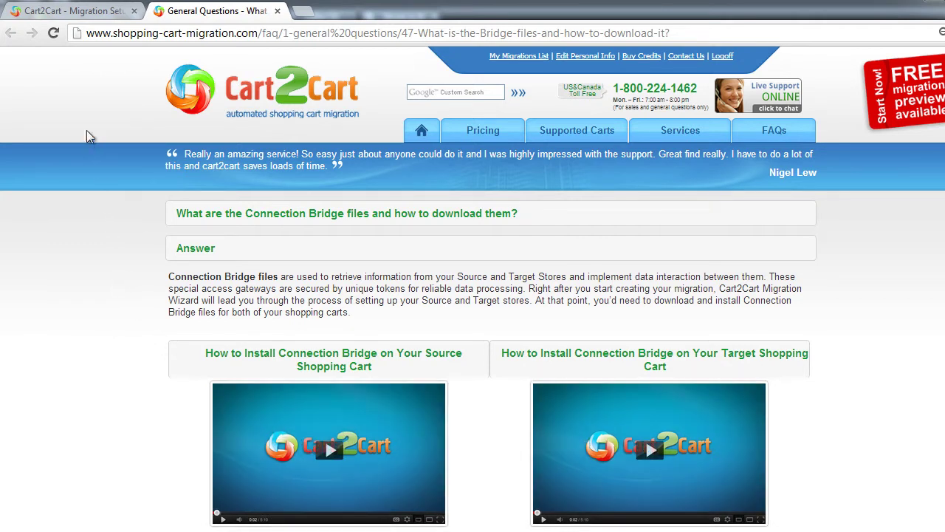
click(35, 11)
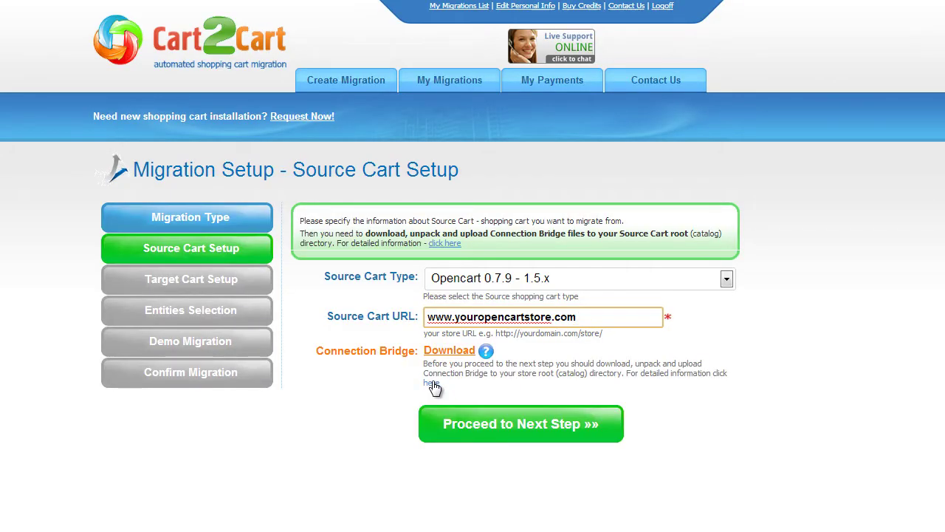
click(498, 423)
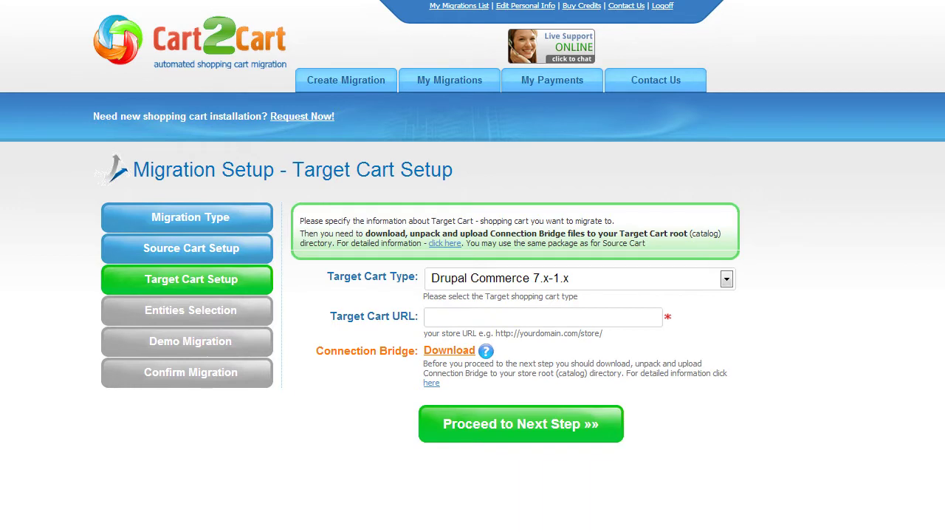
click(726, 278)
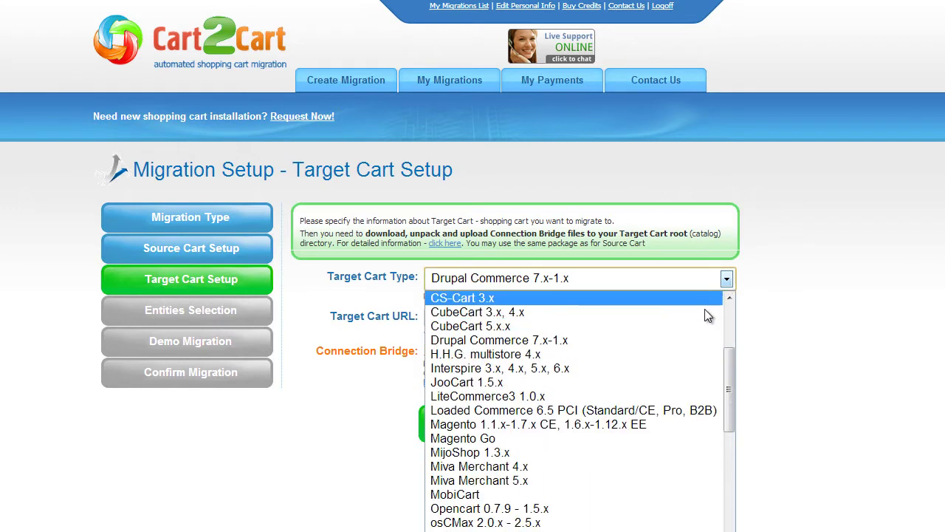
click(664, 425)
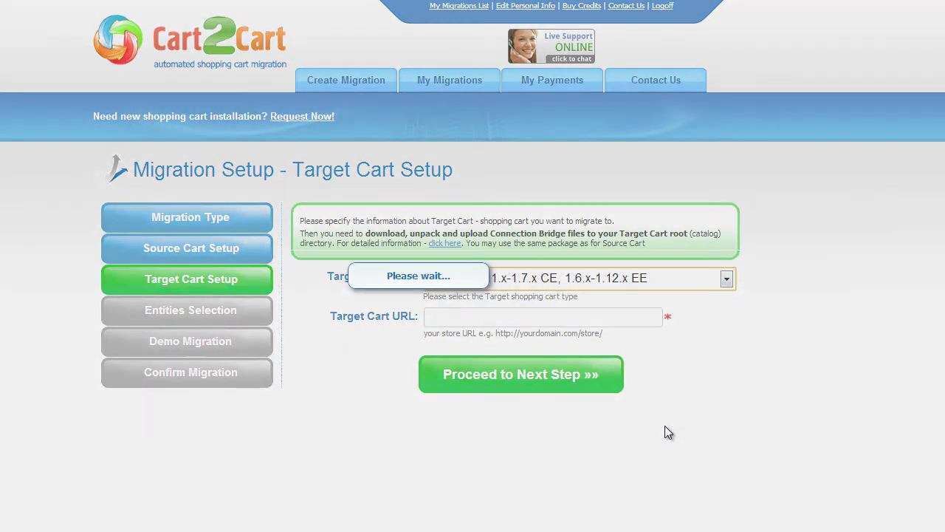
text(www.yourmagent)
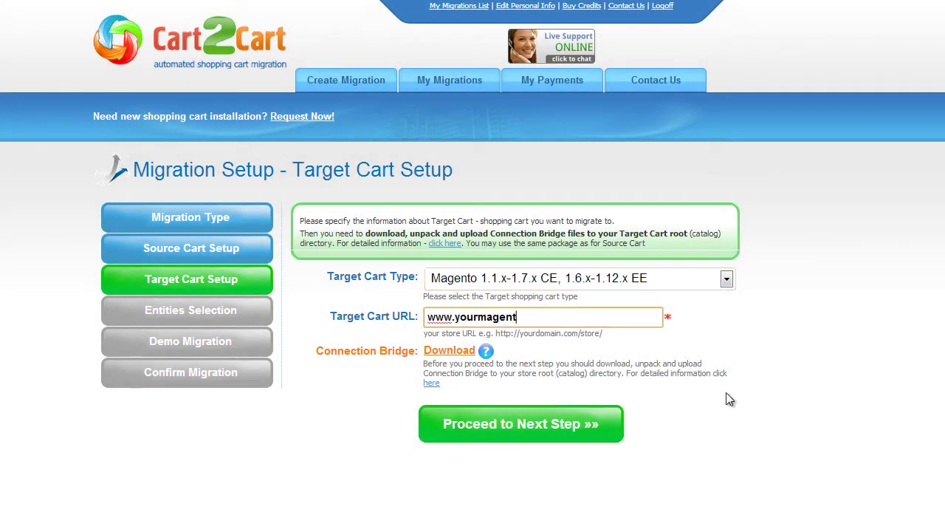
text(ostore.com)
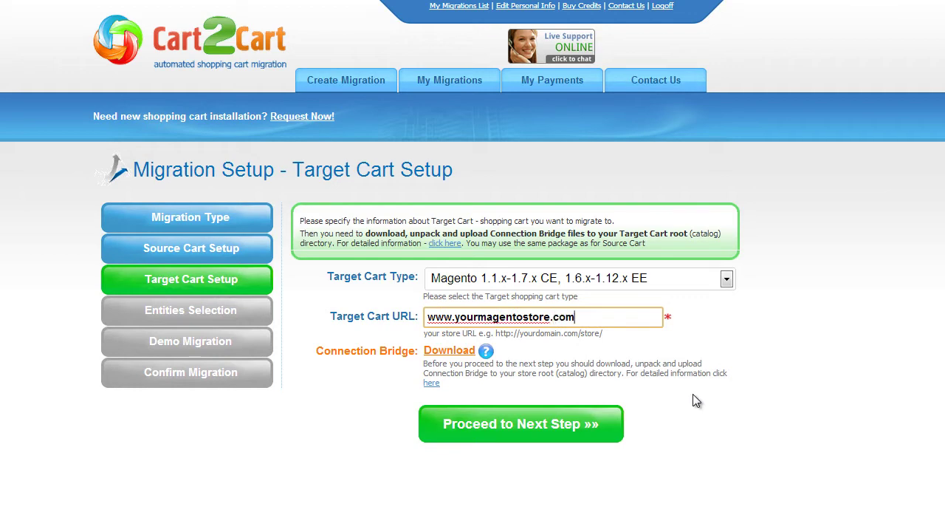
Select all entities for migration with CHECK ALL, including taxes.
click(519, 424)
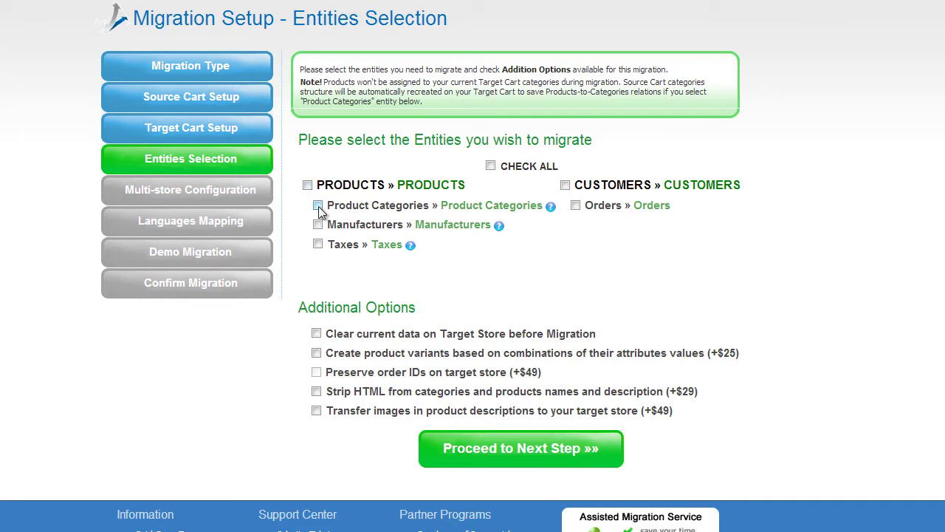
click(317, 244)
click(491, 167)
click(491, 167)
click(490, 166)
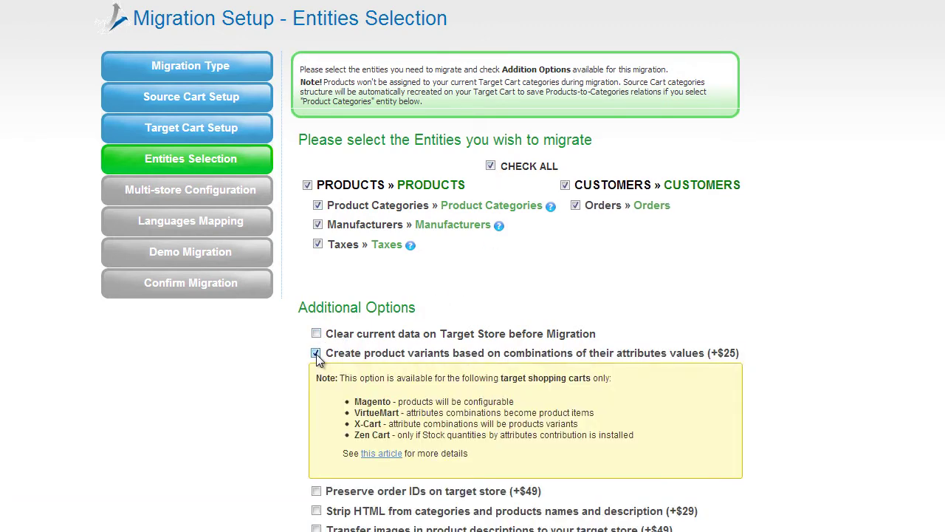
Leave the additional options, such as preserving order IDs and transferring description images, unticked.
click(316, 372)
click(316, 334)
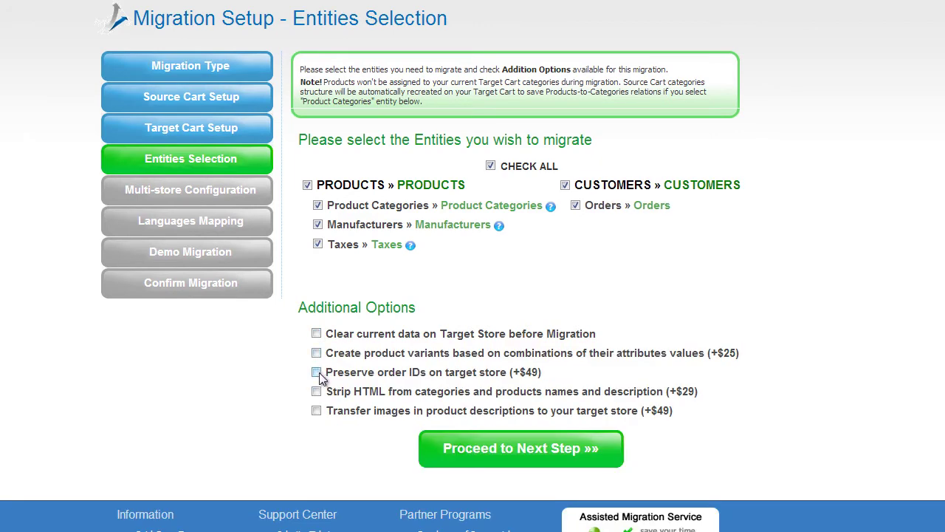
click(317, 412)
click(317, 412)
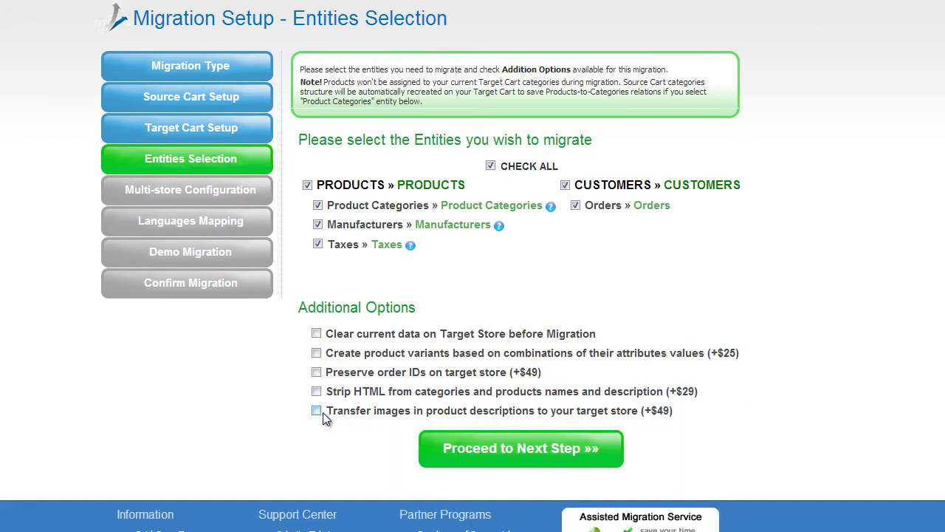
click(532, 451)
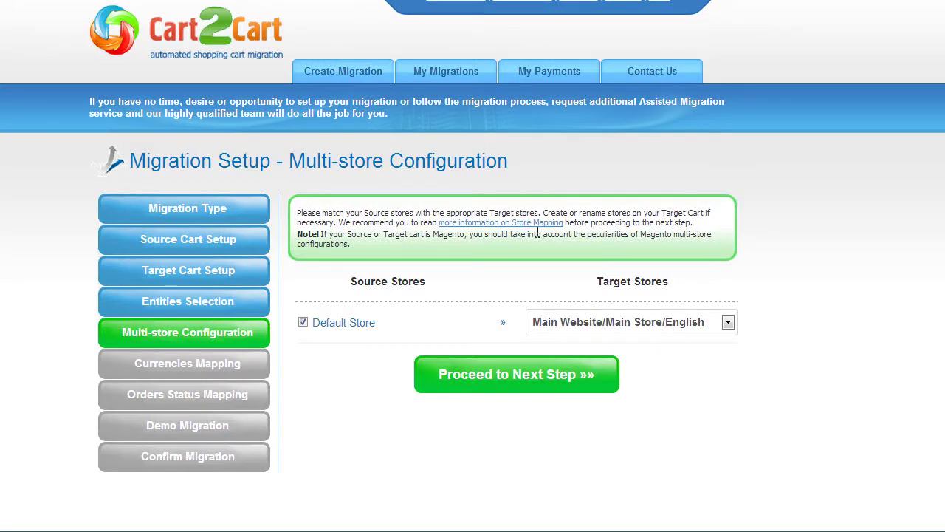
Map Default Store to the Main Website/Main Store/English target store.
click(507, 224)
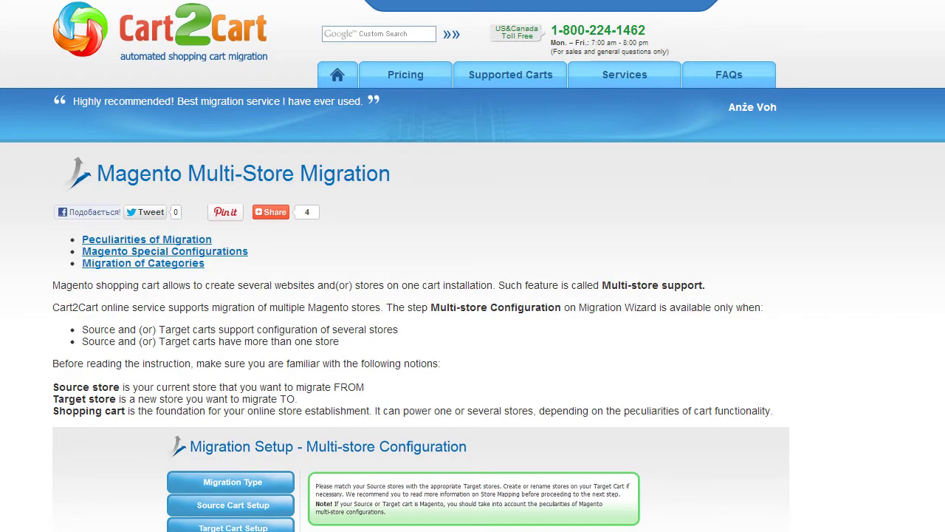
scroll(507, 296, down, 5)
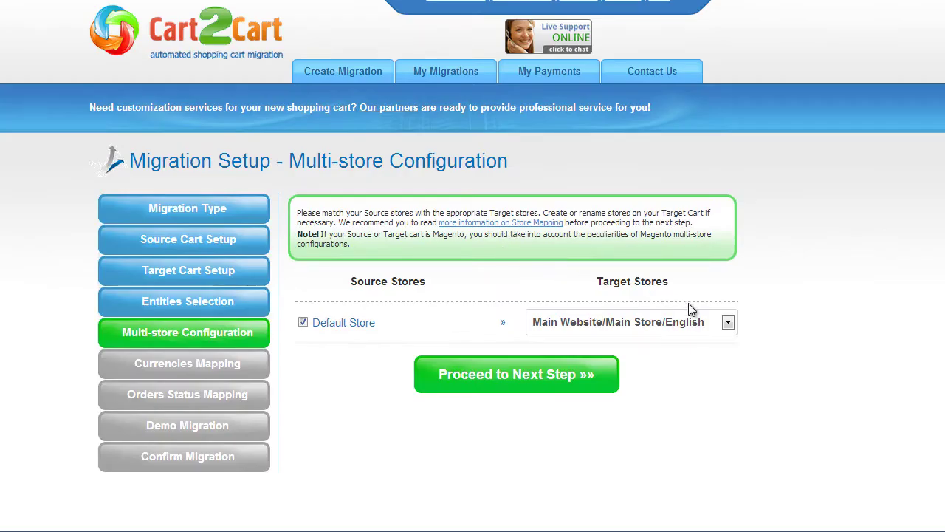
click(727, 322)
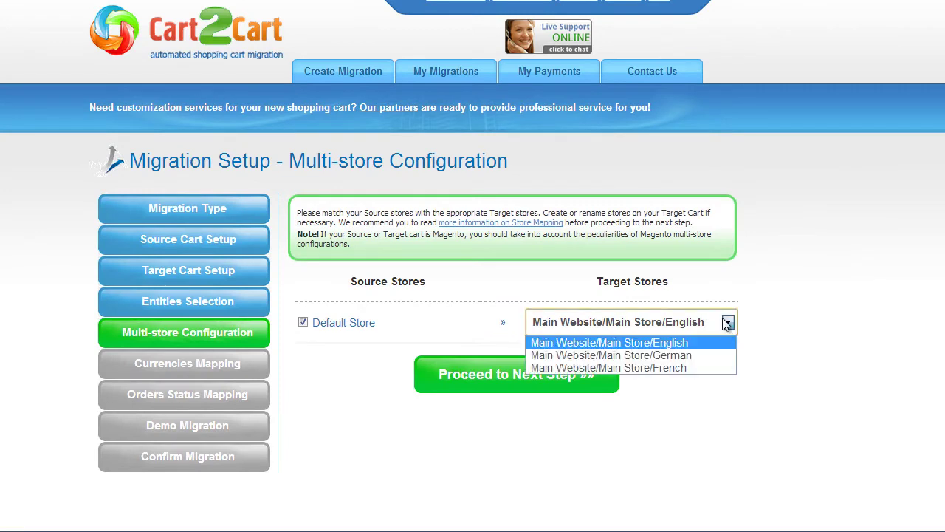
click(716, 344)
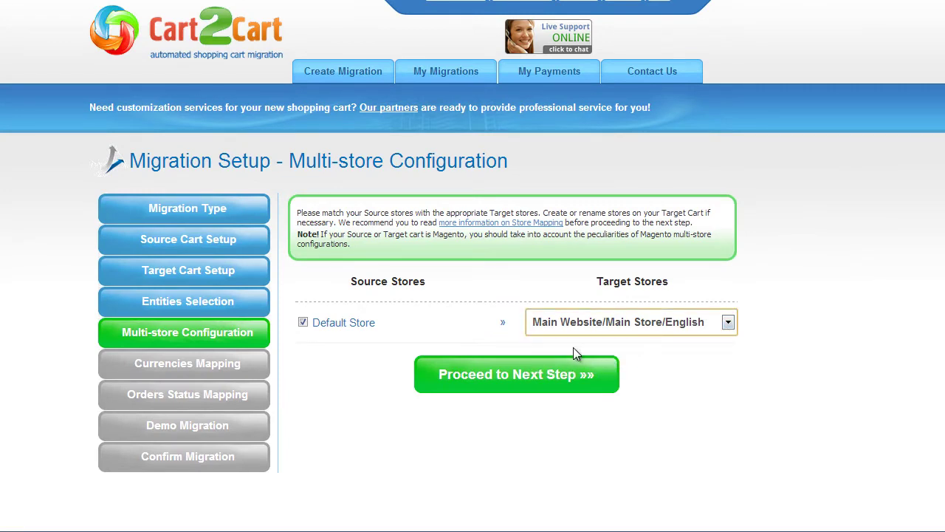
click(509, 382)
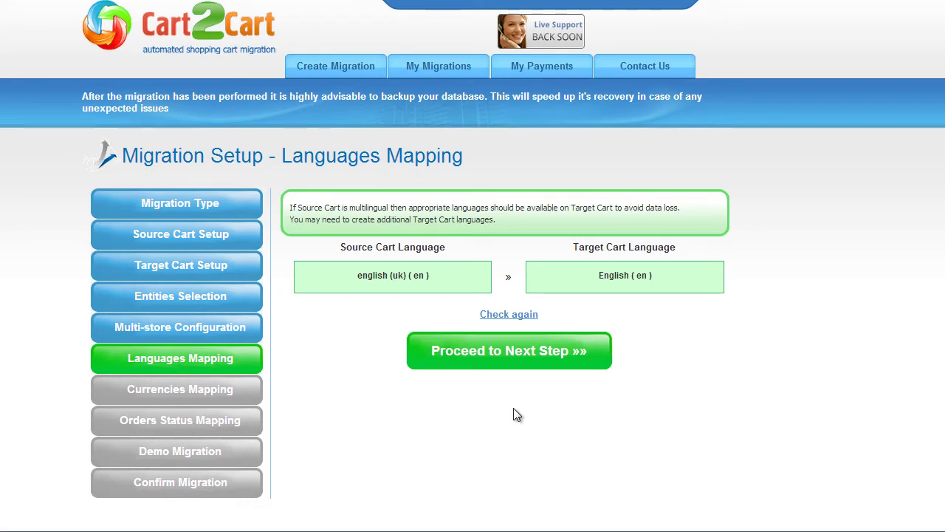
Set Pound Sterling, US Dollar and Euro each to the US Dollar target currency.
click(515, 355)
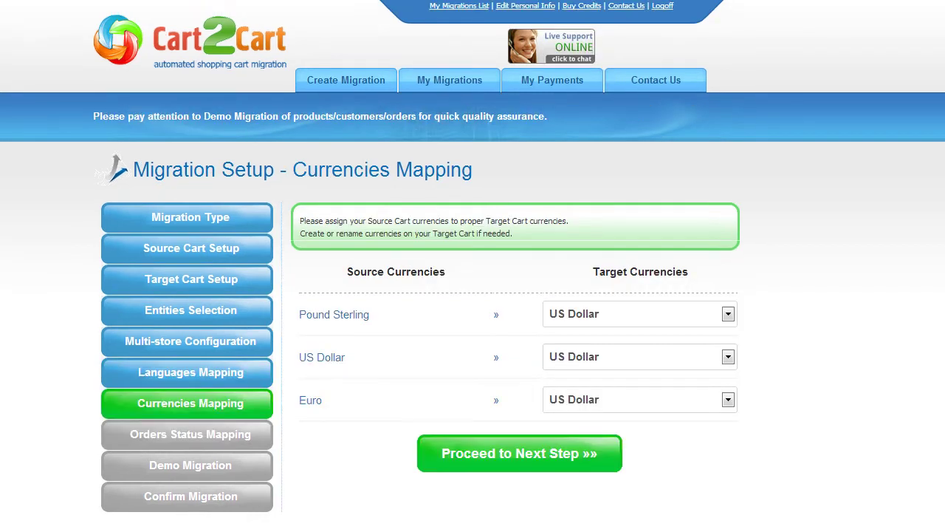
click(730, 314)
click(729, 321)
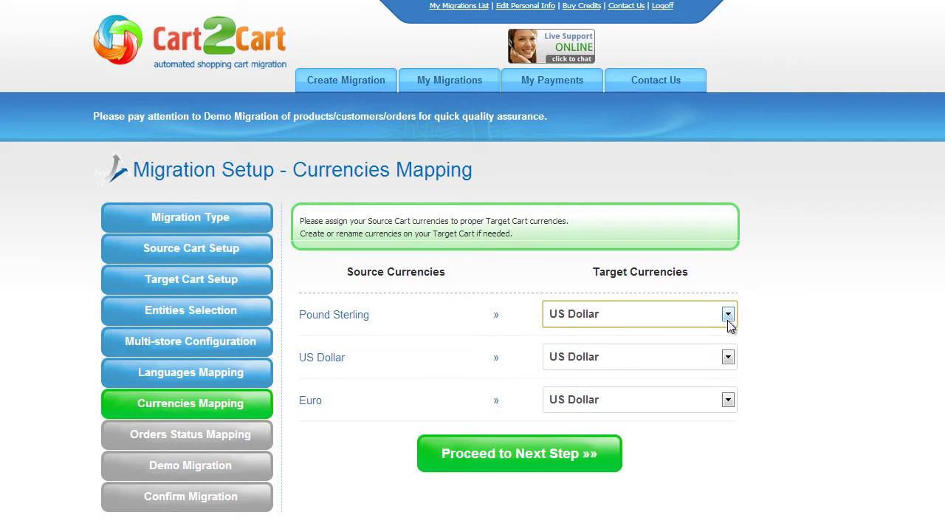
click(728, 357)
click(728, 358)
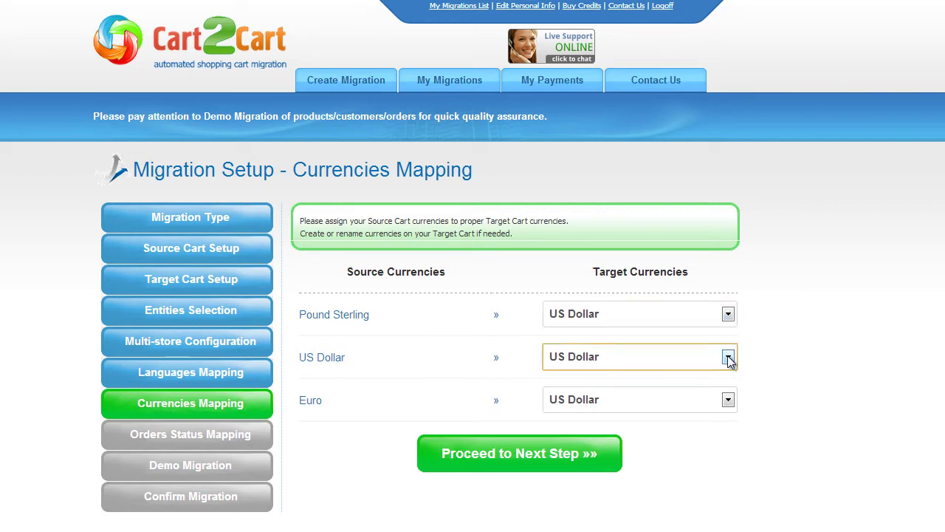
click(728, 401)
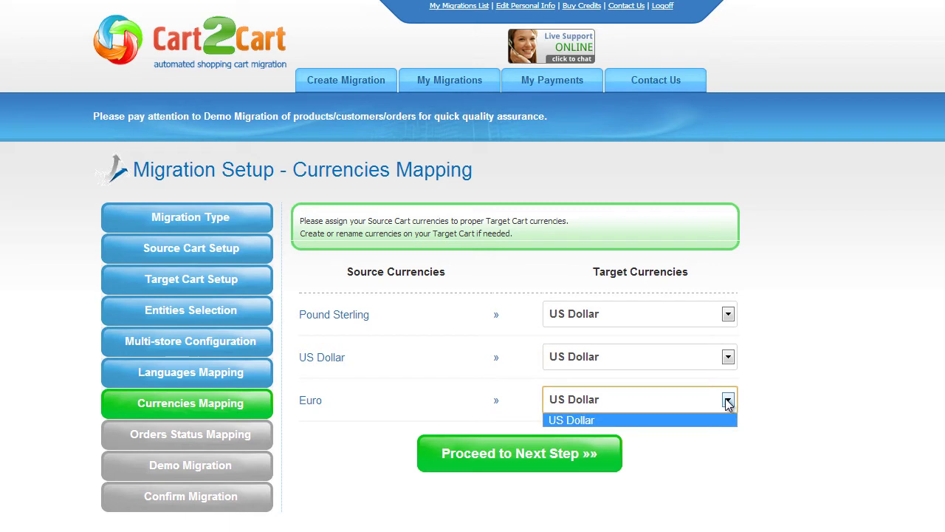
click(728, 401)
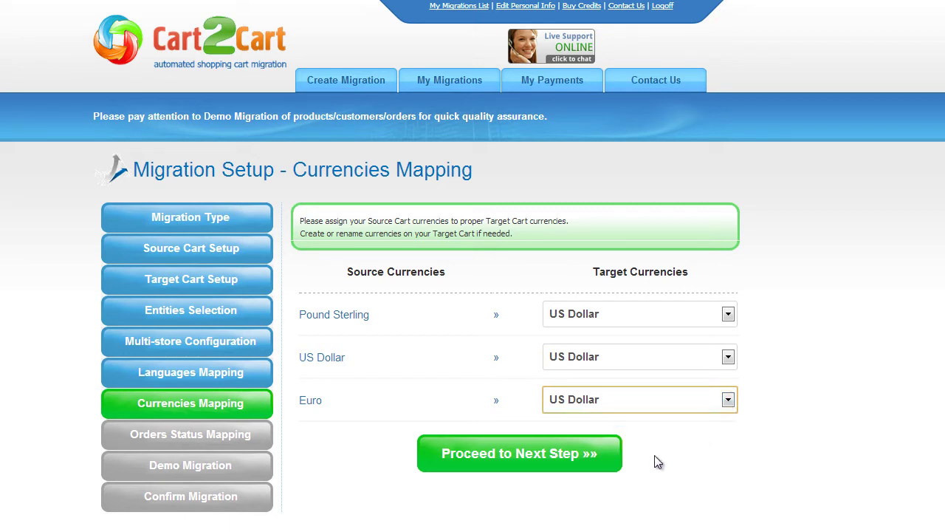
click(546, 454)
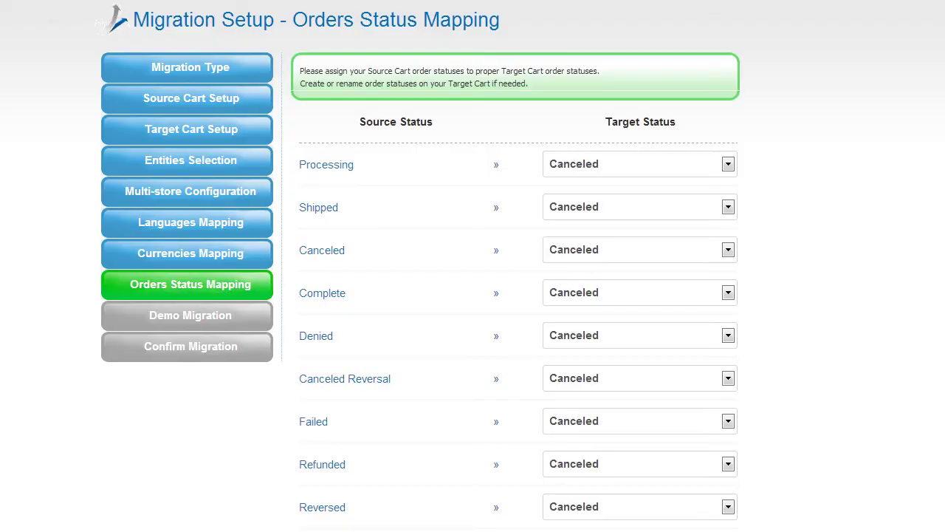
Map order status Processing to Suspected Fraud, and both Shipped and Canceled to Pending.
click(727, 167)
click(717, 224)
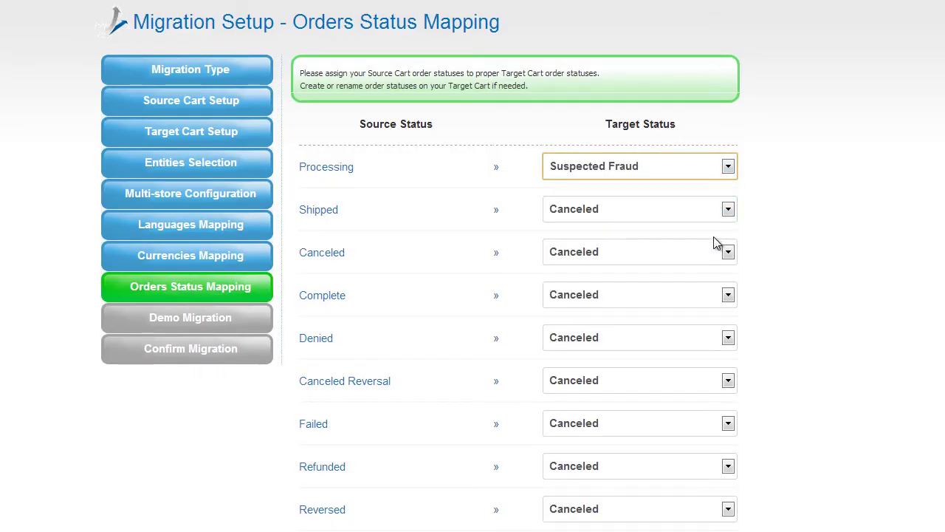
click(726, 210)
click(710, 304)
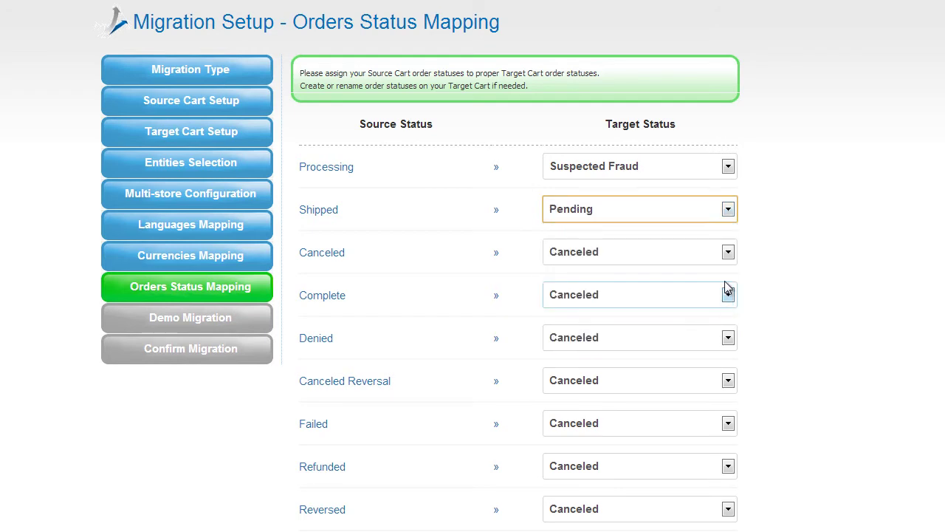
click(727, 252)
click(709, 347)
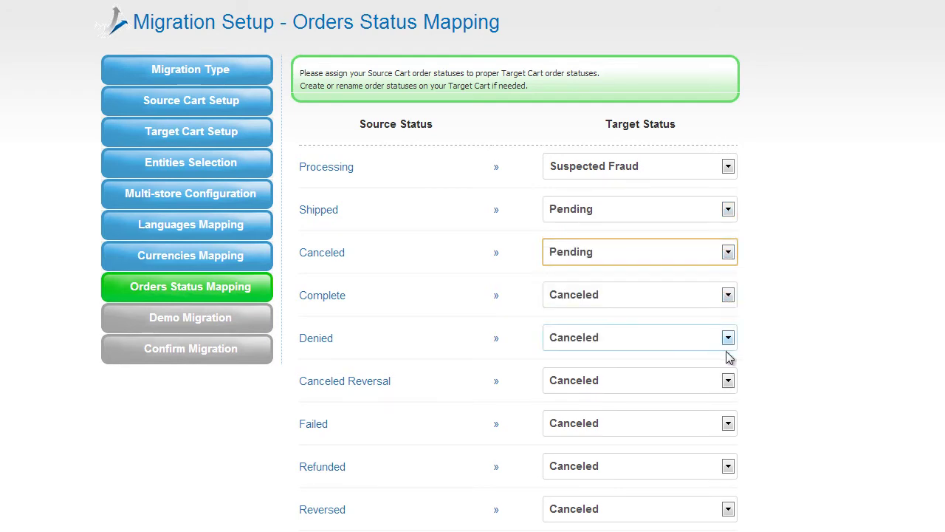
scroll(473, 296, down, 3)
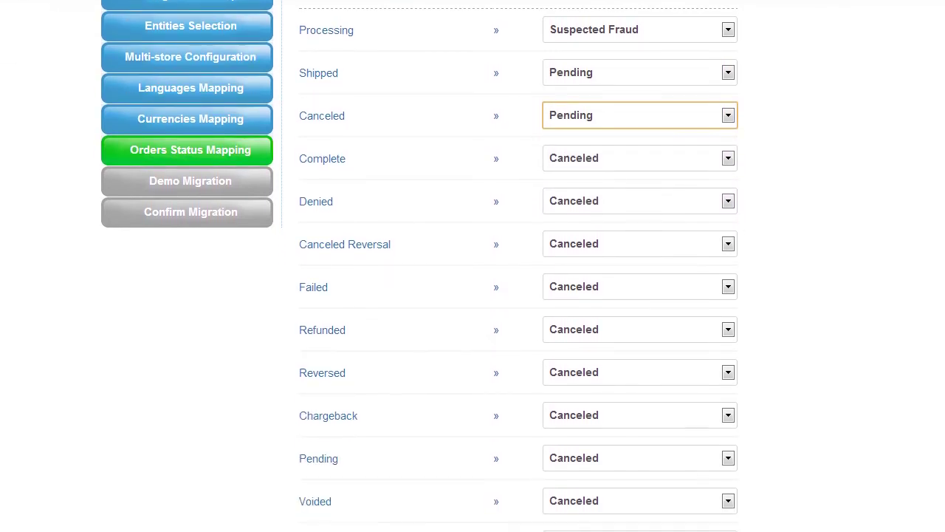
scroll(517, 296, down, 1)
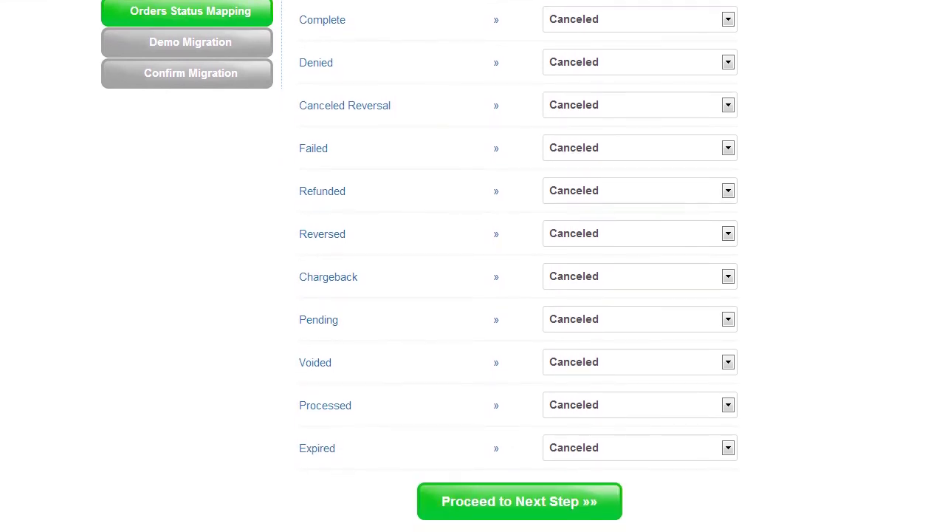
click(596, 507)
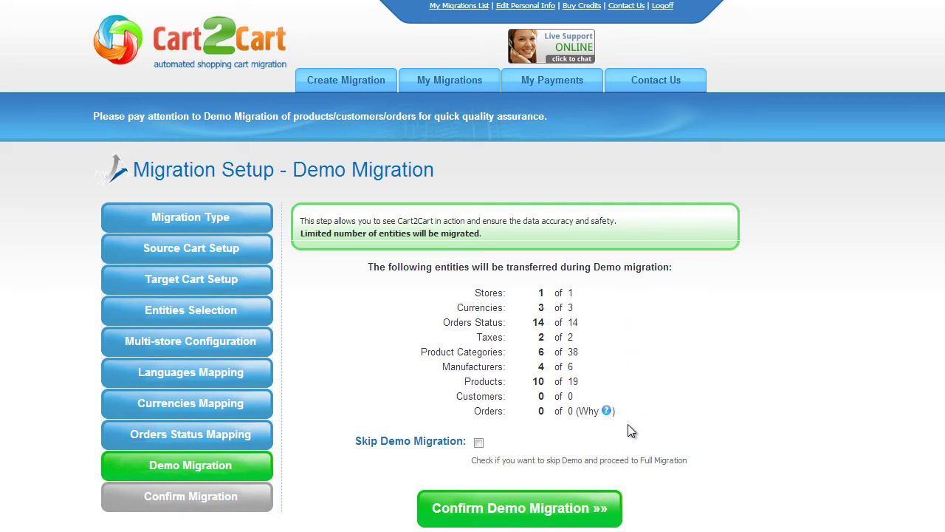
Keep the demo migration and confirm it, letting database and 58 images reach 100%.
click(478, 442)
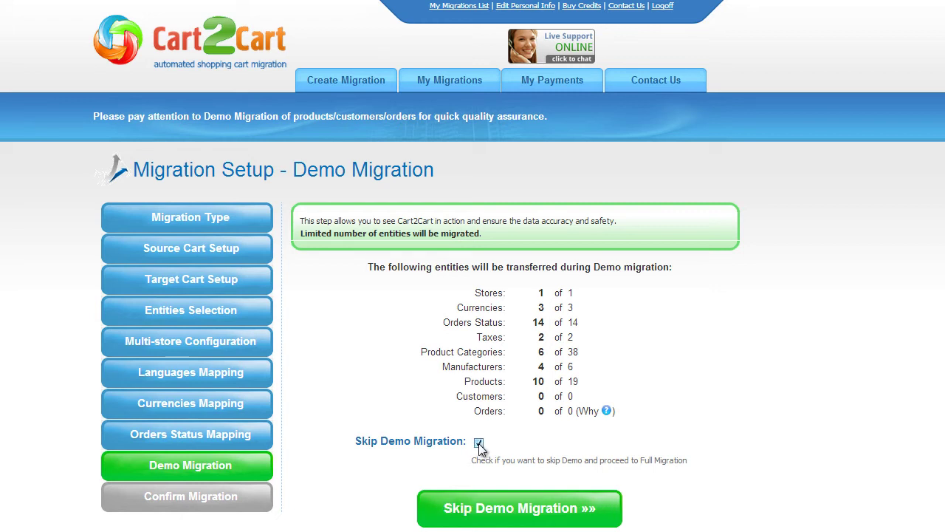
click(479, 443)
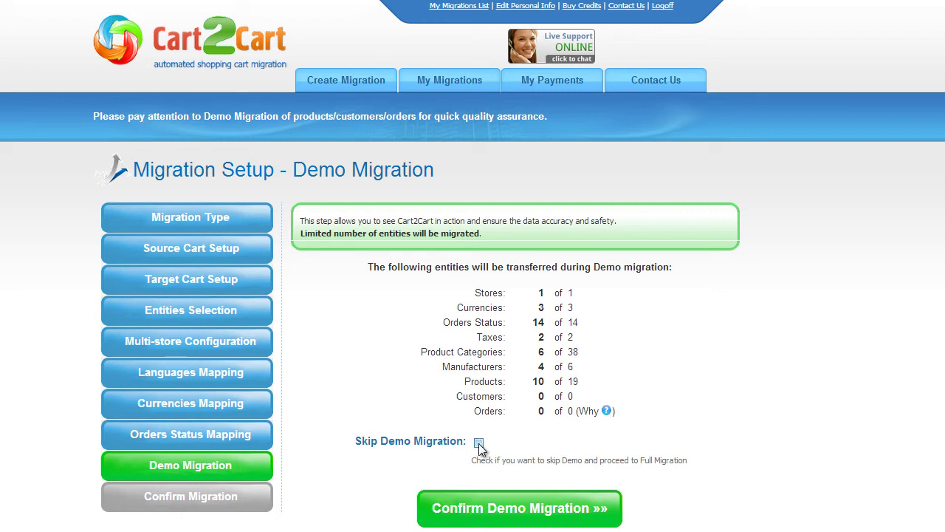
click(514, 505)
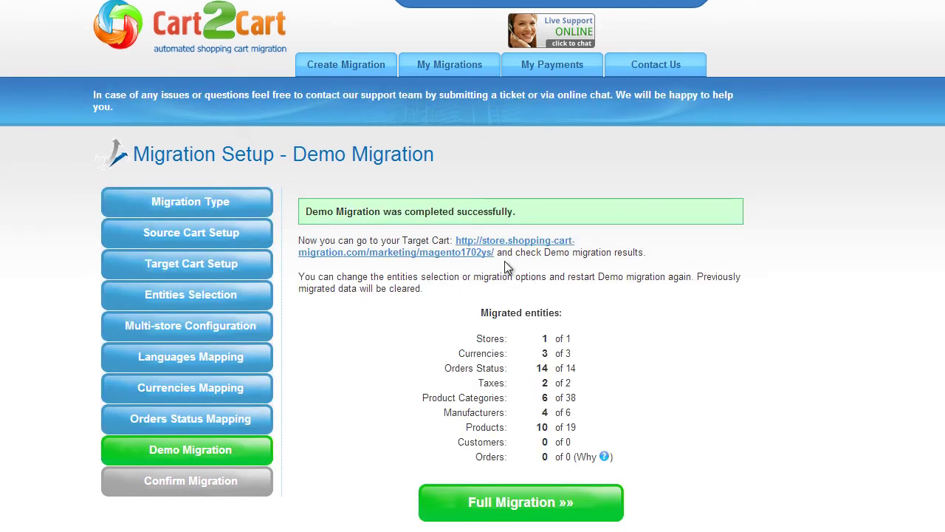
Browse the Magento storefront's Desktops category to view the migrated demo products.
click(476, 252)
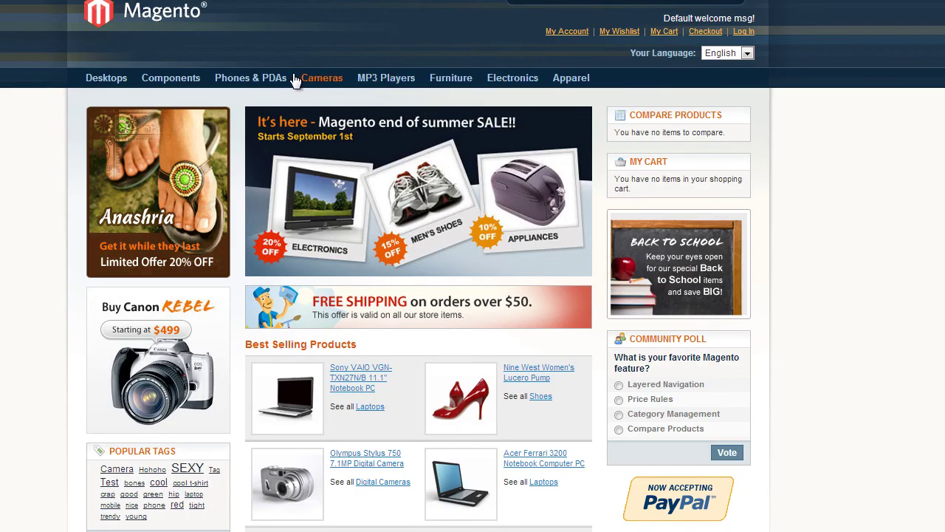
click(107, 78)
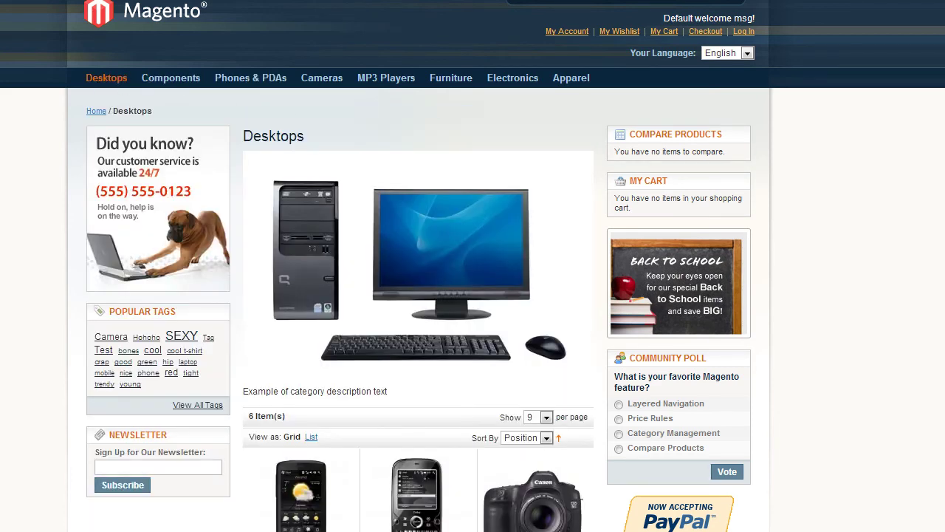
scroll(473, 266, down, 3)
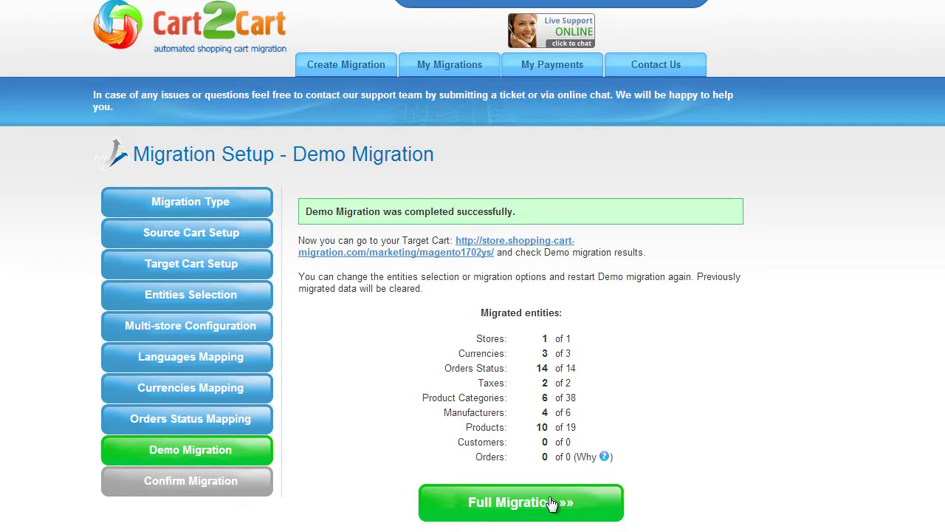
Run the full 83-entity migration without a discount coupon, then open the target Magento storefront.
click(549, 502)
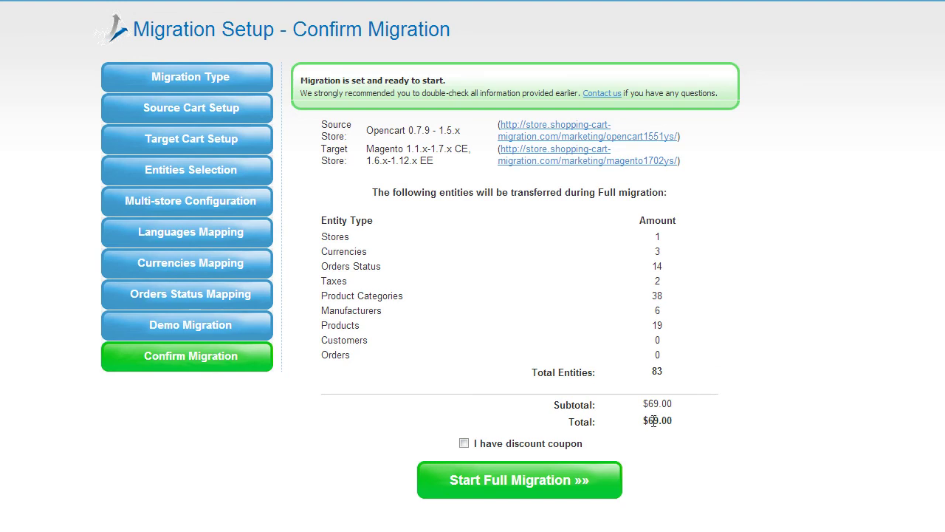
click(464, 443)
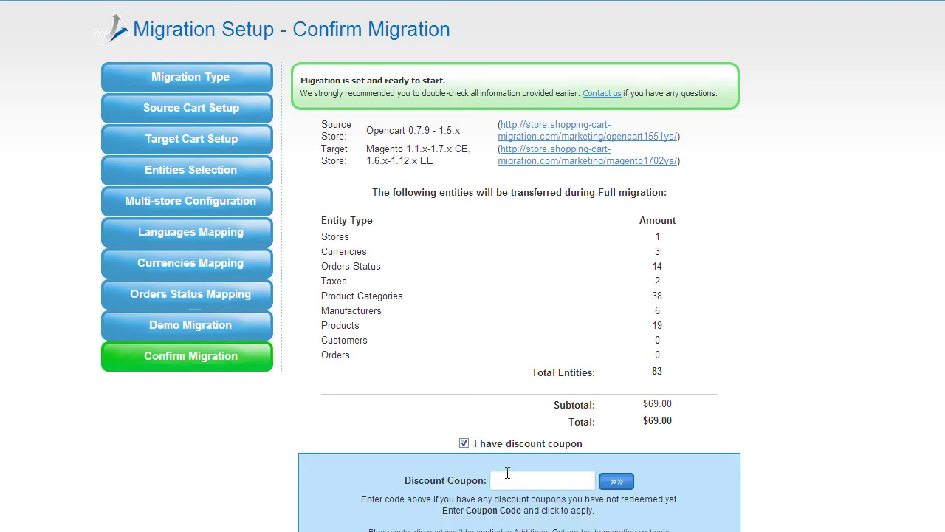
click(464, 443)
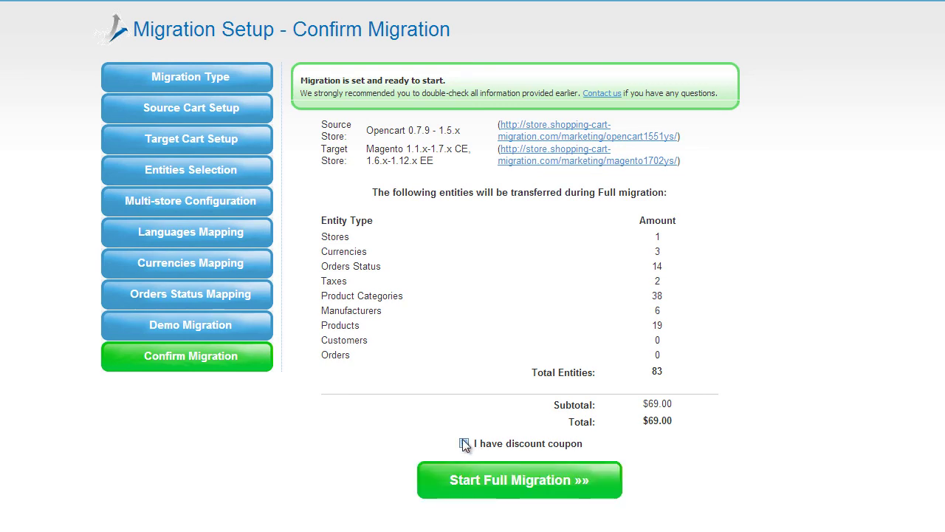
click(496, 473)
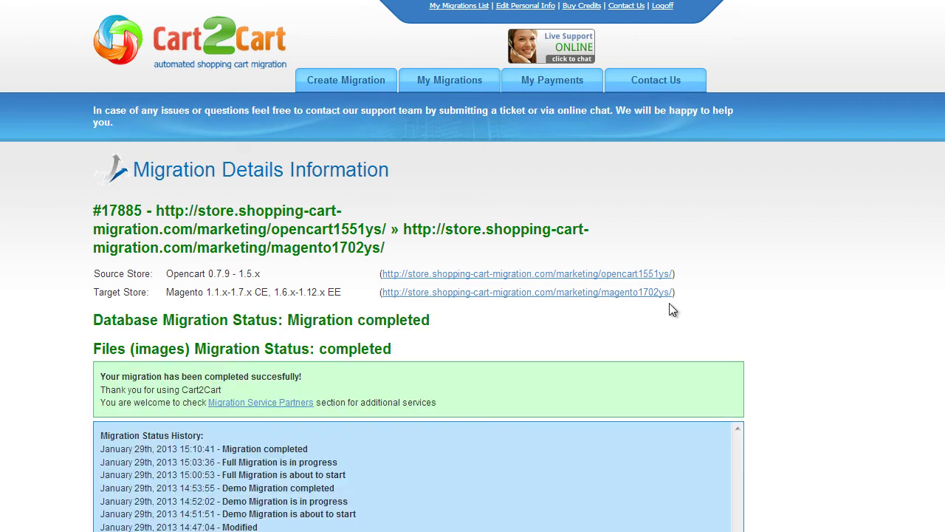
click(665, 293)
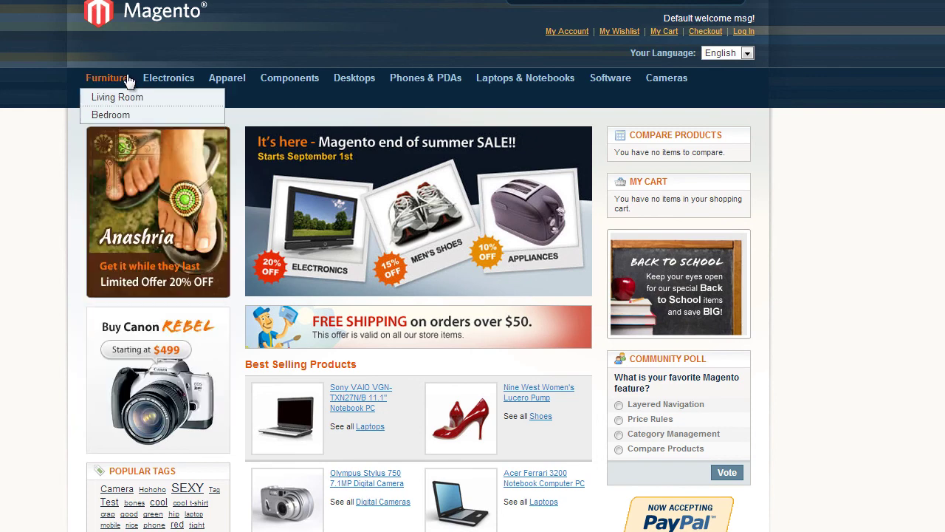